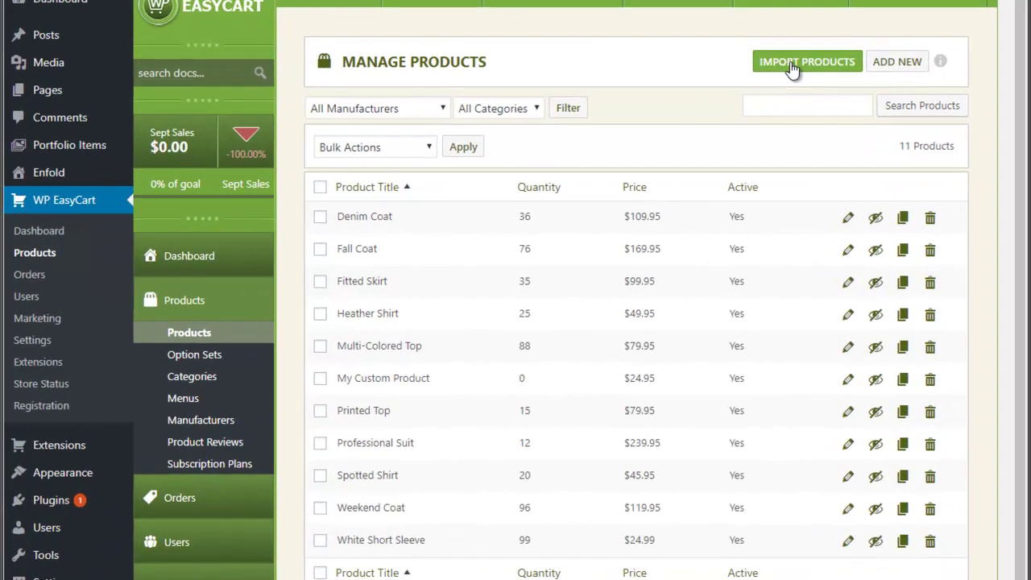
Step: Reveal the product import file field above the 11-product Manage Products list
{"action": "left_click", "coordinate": [792, 69]}
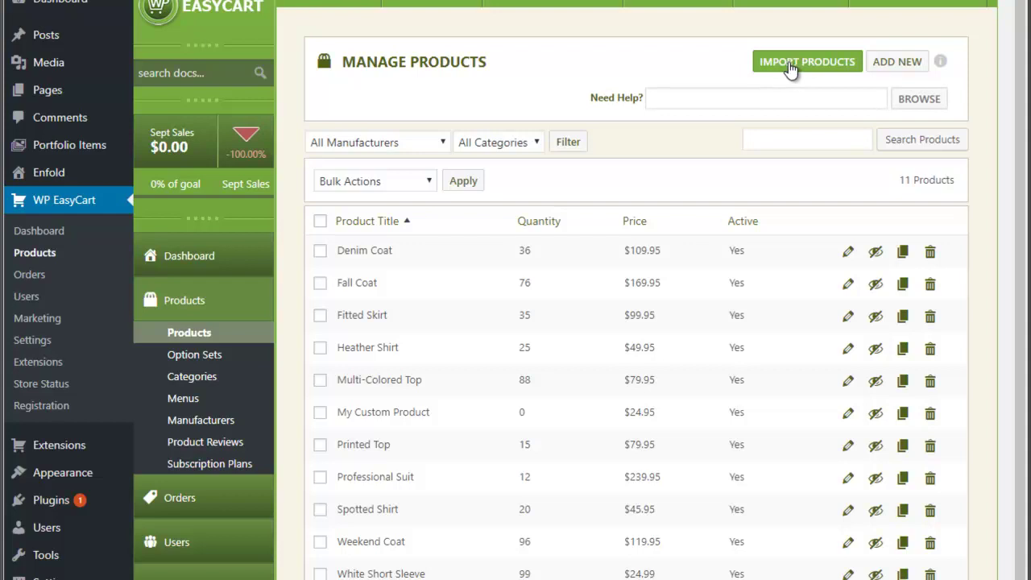
{"action": "left_click", "coordinate": [616, 98]}
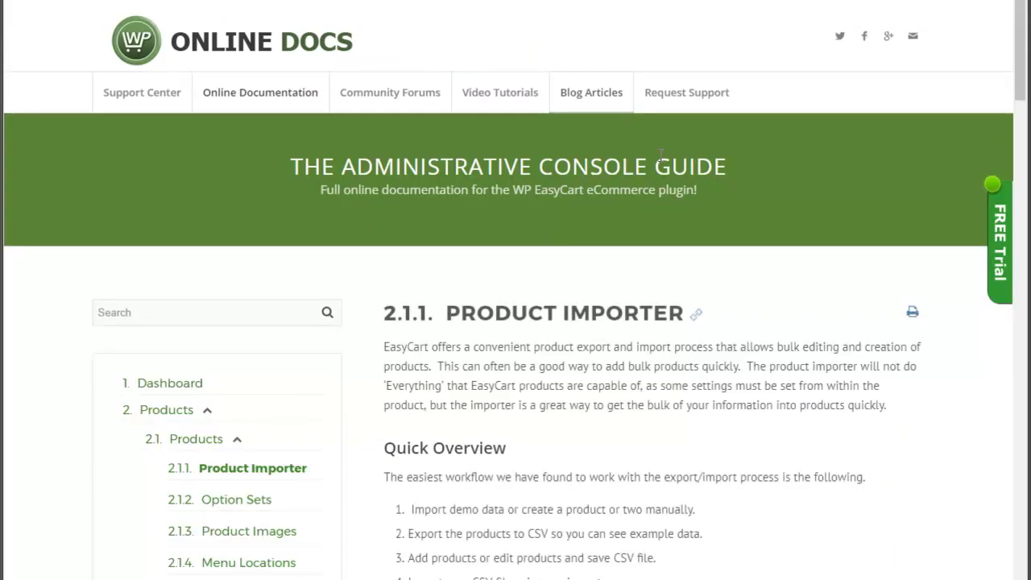
{"action": "mouse_move", "coordinate": [1019, 68]}
{"action": "left_mouse_down"}
{"action": "mouse_move", "coordinate": [1014, 239]}
{"action": "mouse_move", "coordinate": [992, 403]}
{"action": "mouse_move", "coordinate": [1021, 487]}
{"action": "mouse_move", "coordinate": [1025, 558]}
{"action": "mouse_move", "coordinate": [1020, 50]}
{"action": "left_mouse_up"}
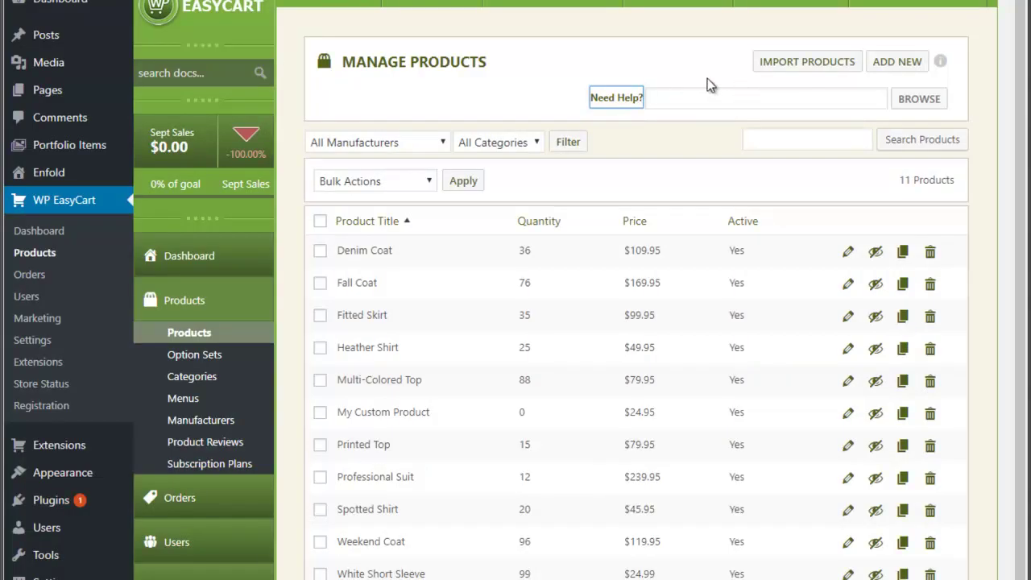
Step: Collapse the IMPORT PRODUCTS row so the 11-product list shows without the file field
{"action": "left_click", "coordinate": [779, 65]}
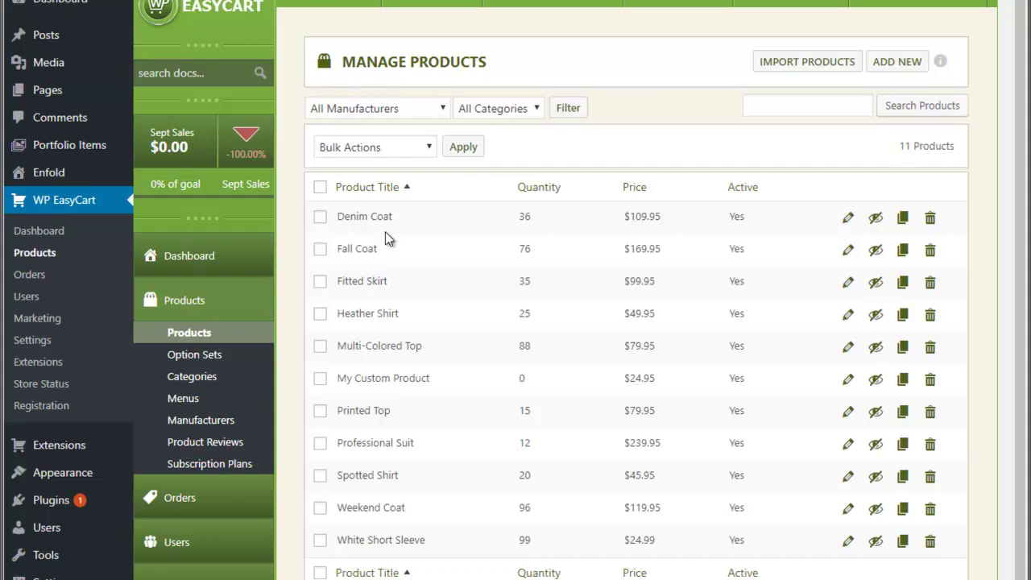
Step: Export all 11 products to CSV with the Export All CSV bulk action
{"action": "left_click", "coordinate": [431, 148]}
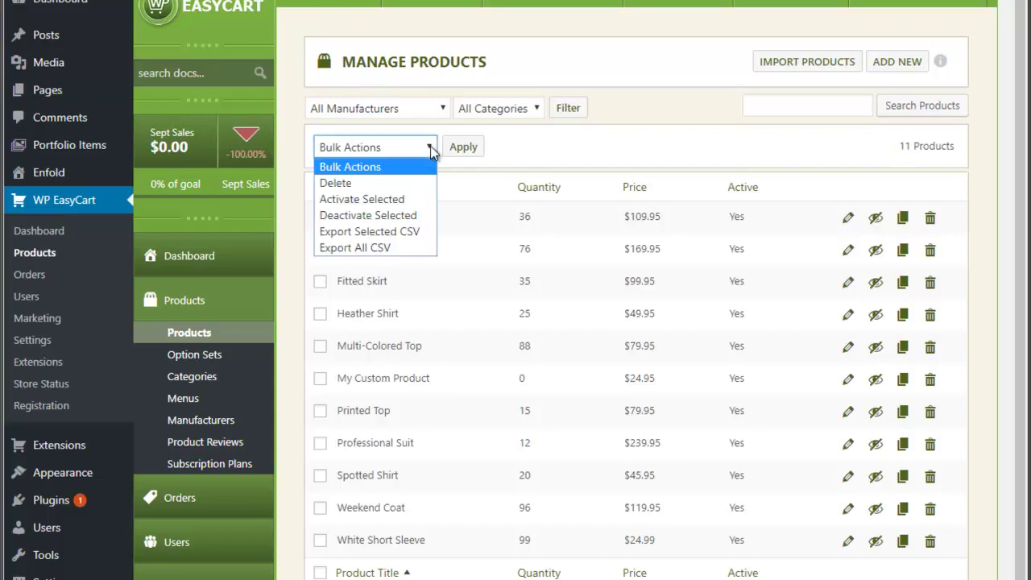
{"action": "left_click", "coordinate": [344, 248]}
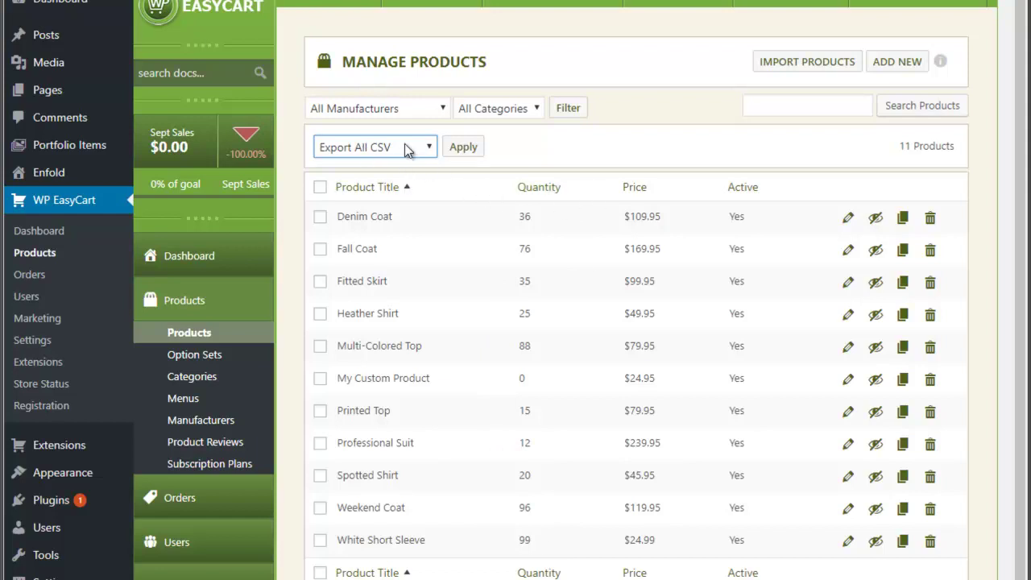
{"action": "left_click", "coordinate": [464, 152]}
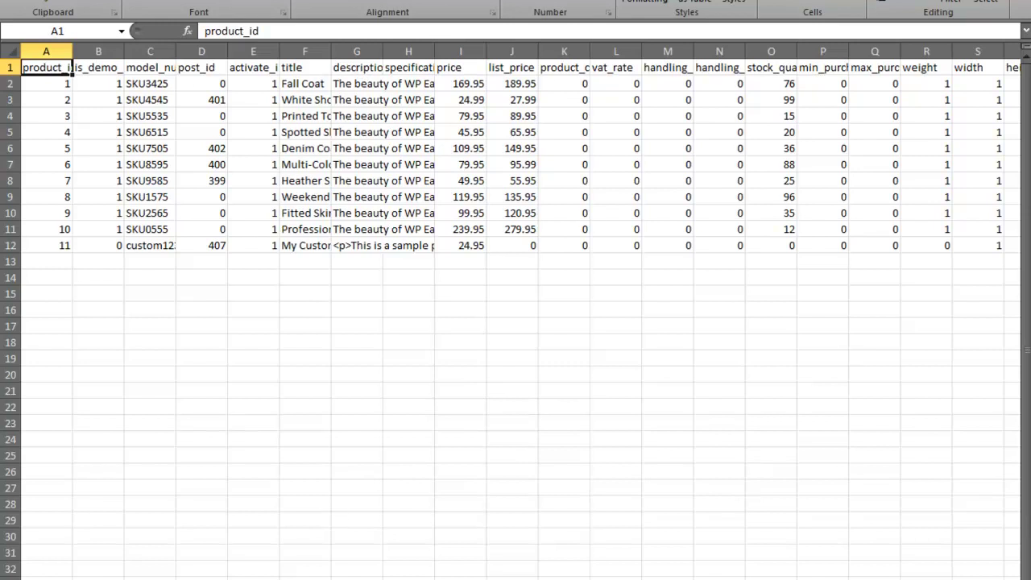
{"action": "scroll", "coordinate": [515, 242], "scroll_direction": "right", "scroll_amount": 15}
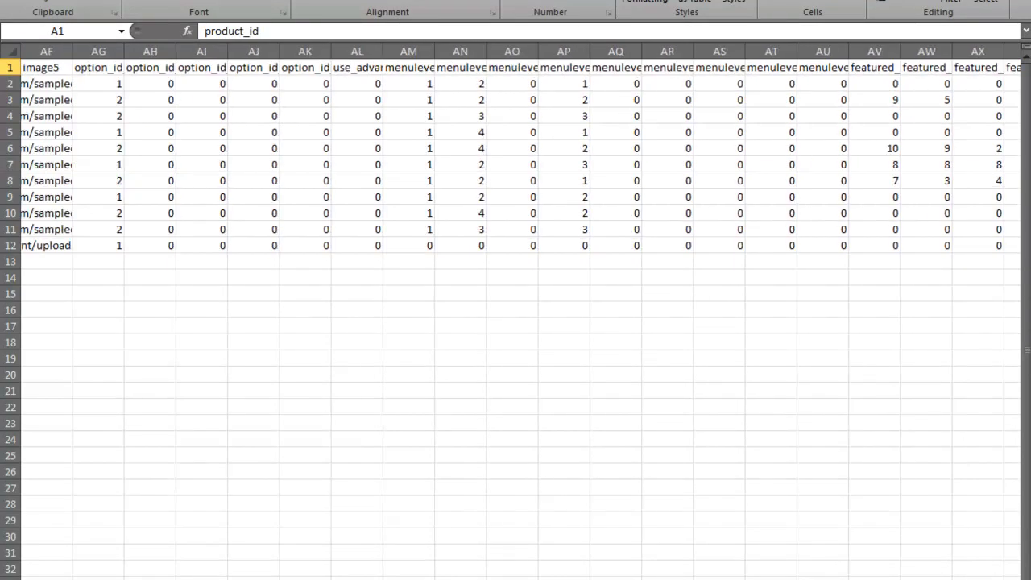
{"action": "scroll", "coordinate": [515, 241], "scroll_direction": "right", "scroll_amount": 15}
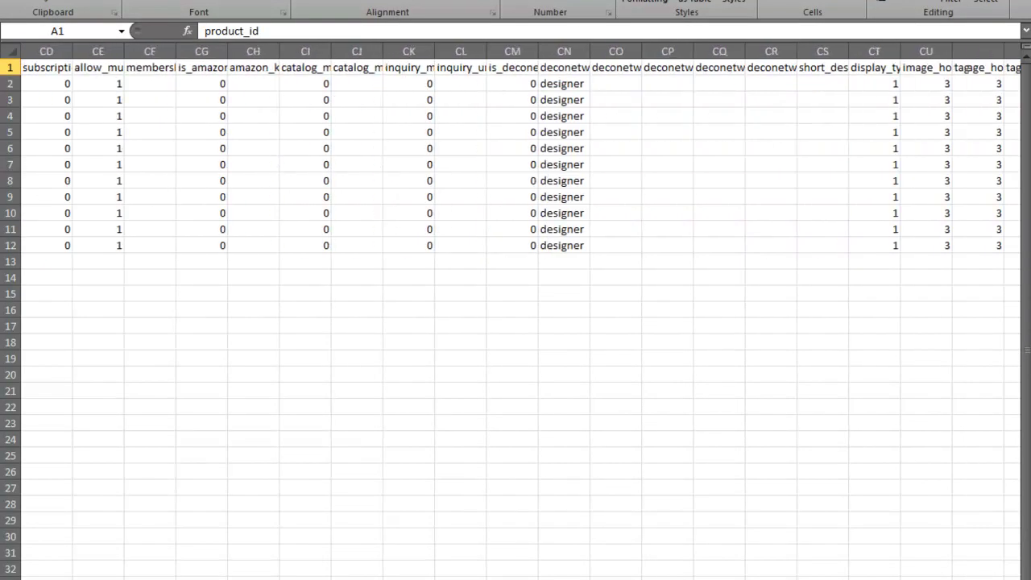
{"action": "scroll", "coordinate": [516, 242], "scroll_direction": "right", "scroll_amount": 2}
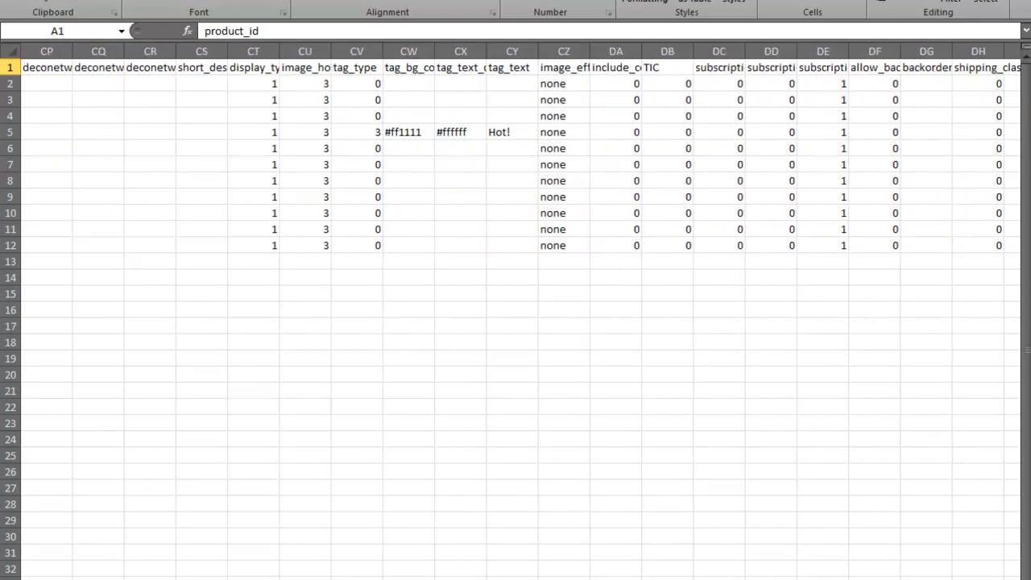
{"action": "scroll", "coordinate": [516, 241], "scroll_direction": "left", "scroll_amount": 20}
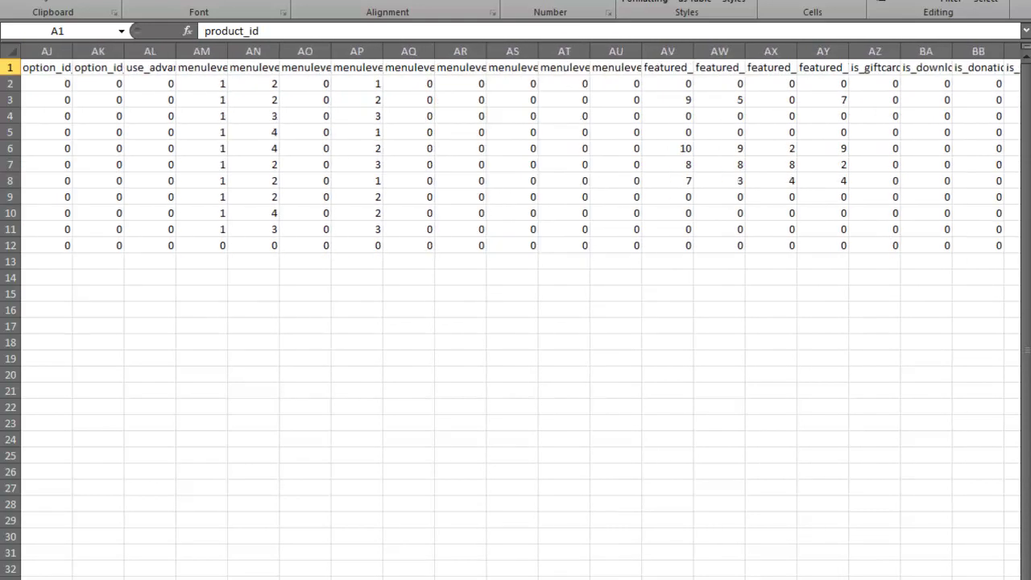
{"action": "scroll", "coordinate": [515, 242], "scroll_direction": "right", "scroll_amount": 3}
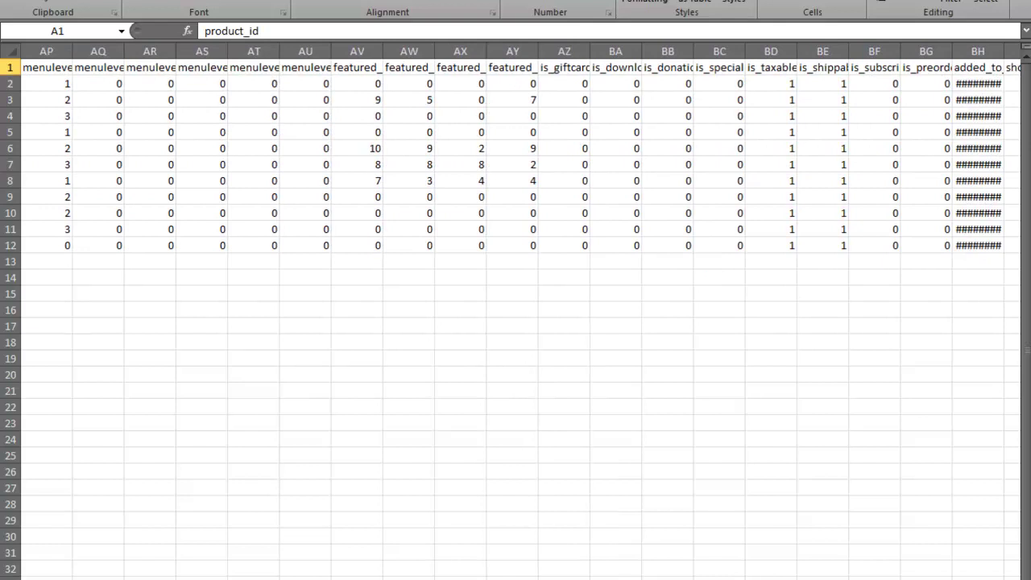
{"action": "scroll", "coordinate": [516, 242], "scroll_direction": "left", "scroll_amount": 20}
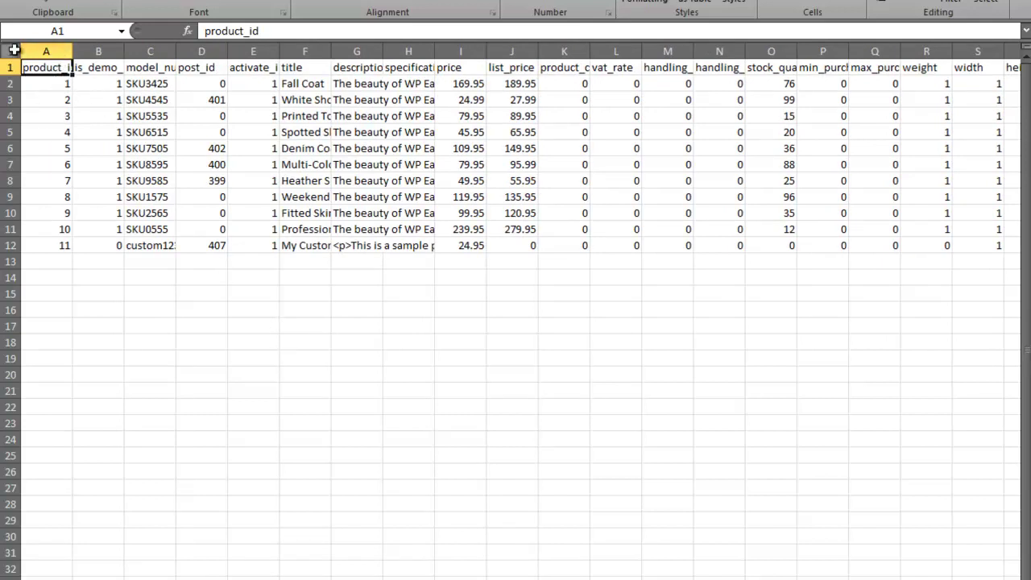
Step: Widen columns A through D so the product_id, is_demo_item, model_number and post_id headers fit
{"action": "left_click_drag", "start_coordinate": [72, 53], "coordinate": [97, 54]}
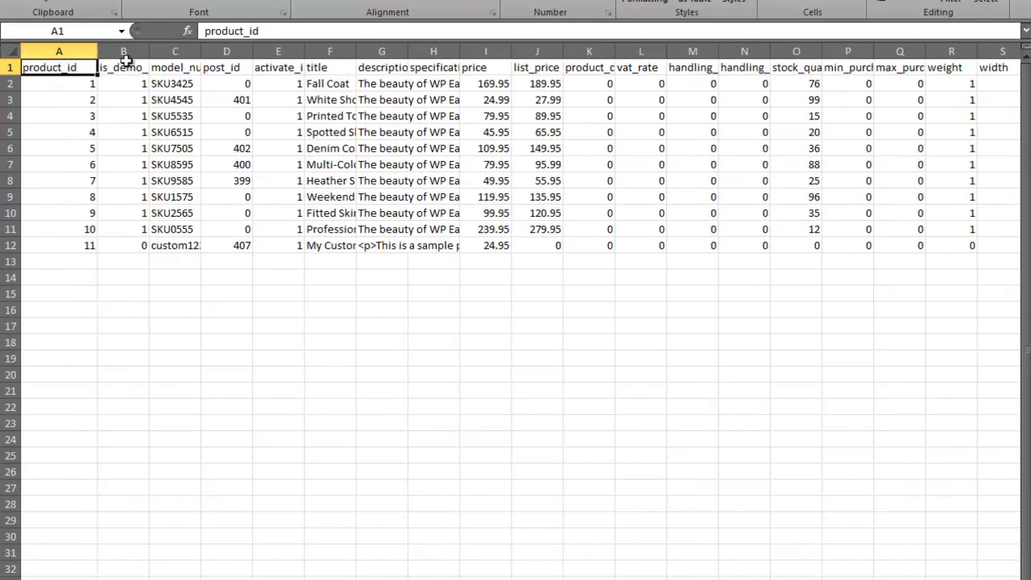
{"action": "left_click_drag", "start_coordinate": [252, 53], "coordinate": [288, 53]}
{"action": "left_click_drag", "start_coordinate": [201, 53], "coordinate": [245, 53]}
{"action": "left_click_drag", "start_coordinate": [147, 54], "coordinate": [176, 54]}
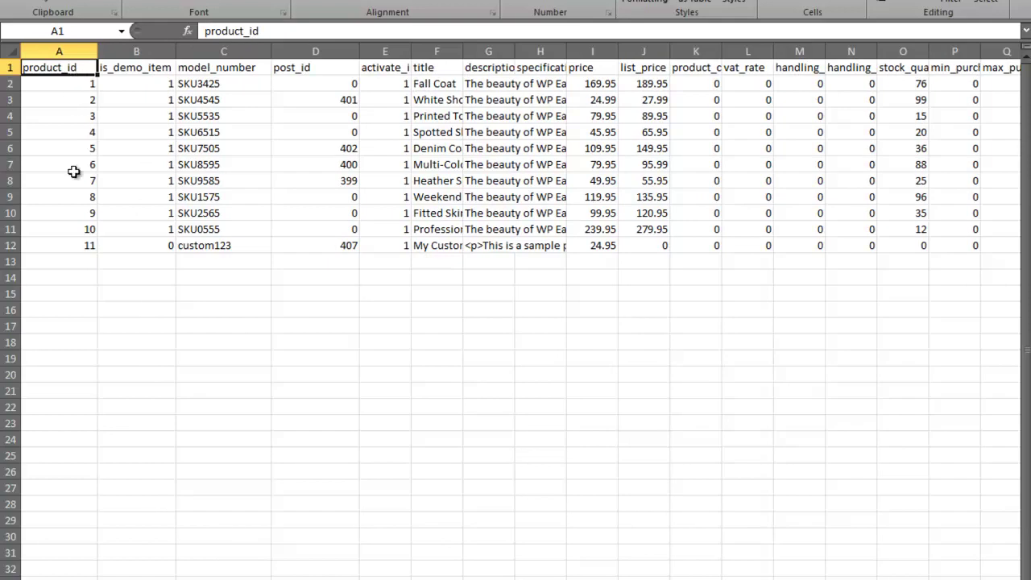
Step: Enter 0 in cells A13 and D13
{"action": "left_click", "coordinate": [87, 263]}
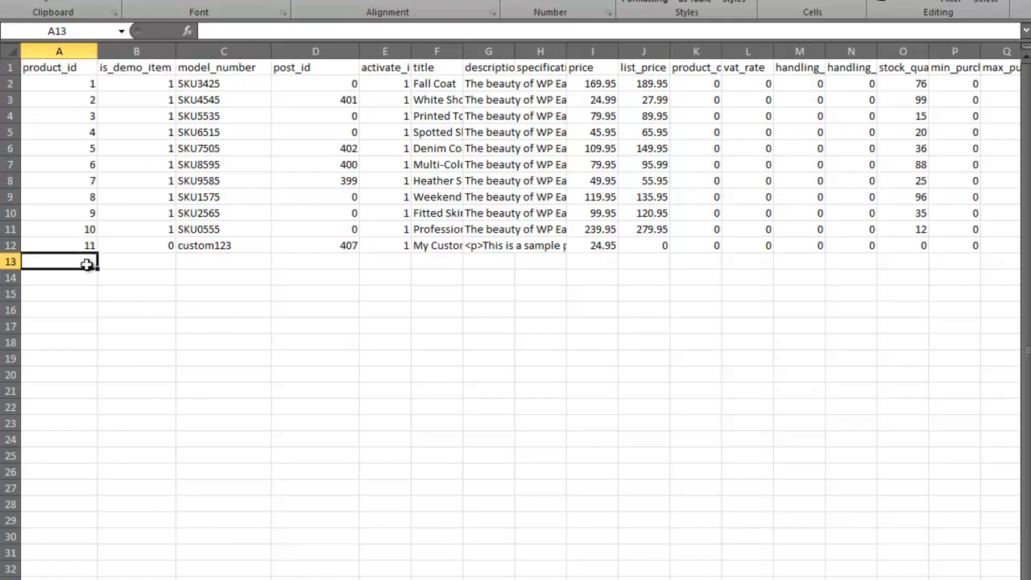
{"action": "type", "text": "0"}
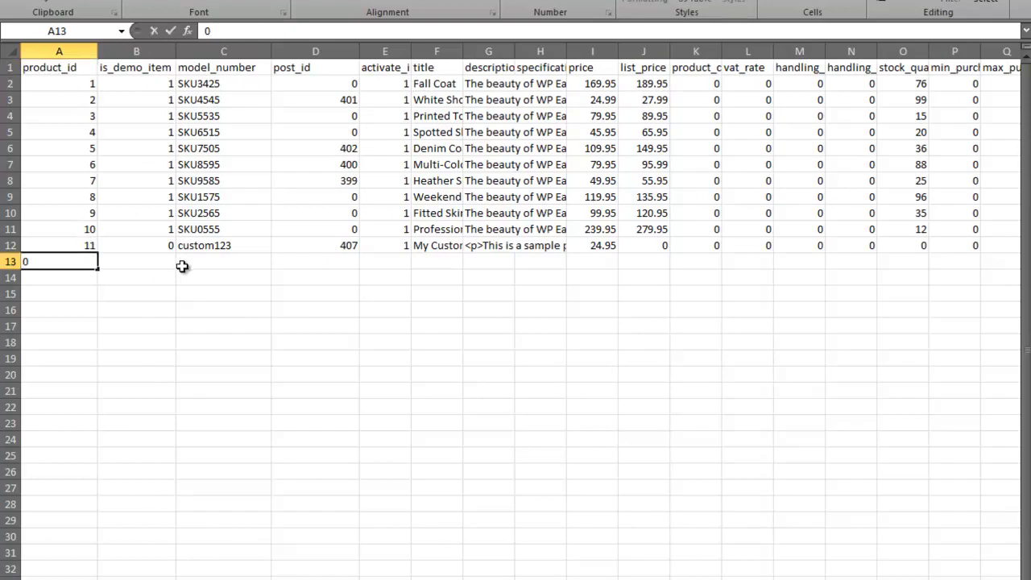
{"action": "left_click", "coordinate": [320, 262]}
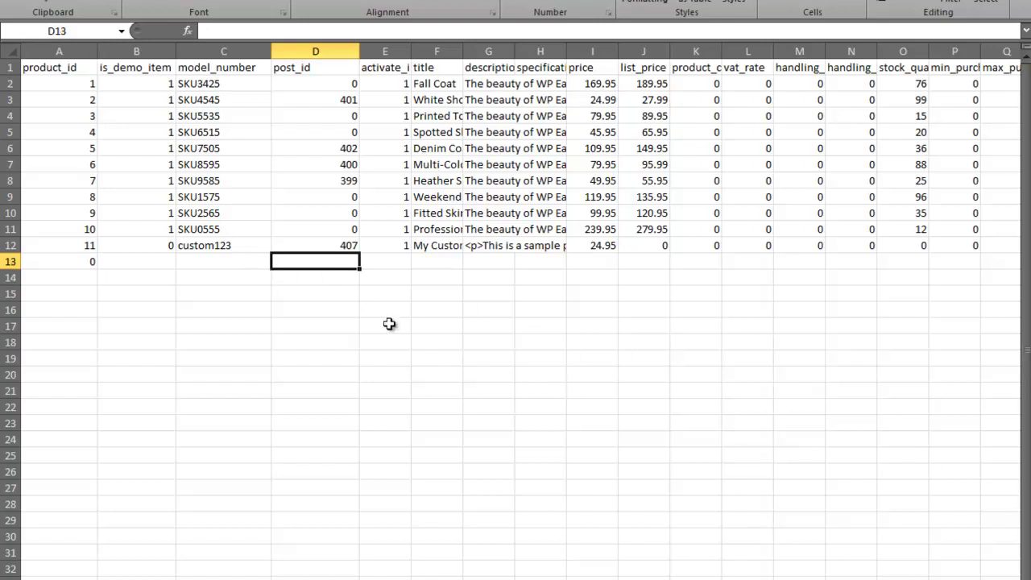
{"action": "type", "text": "0"}
{"action": "left_click", "coordinate": [454, 295]}
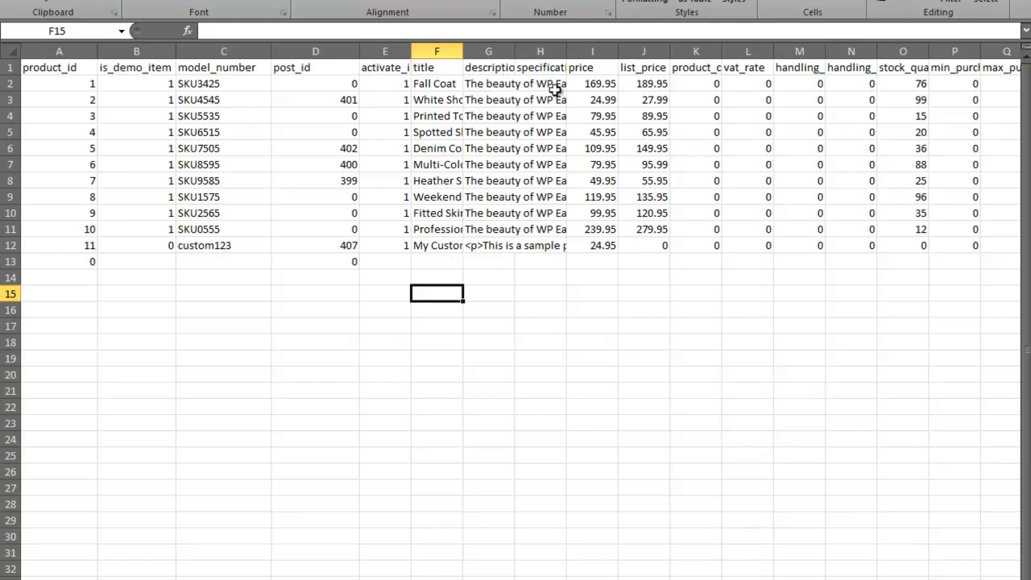
Step: Widen the title column to show the full product titles
{"action": "left_click_drag", "start_coordinate": [465, 51], "coordinate": [550, 51]}
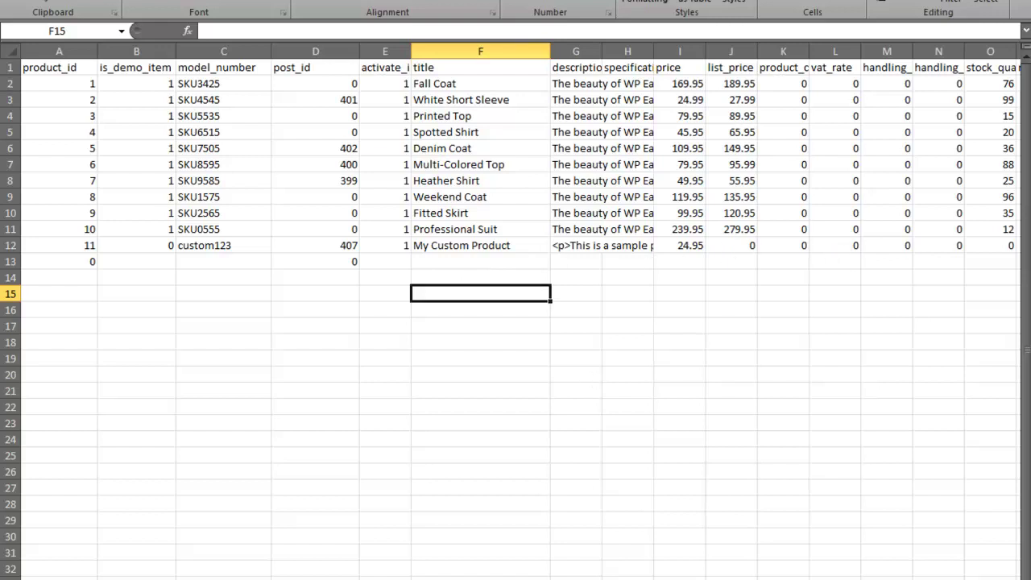
{"action": "scroll", "coordinate": [465, 386], "scroll_direction": "right", "scroll_amount": 5}
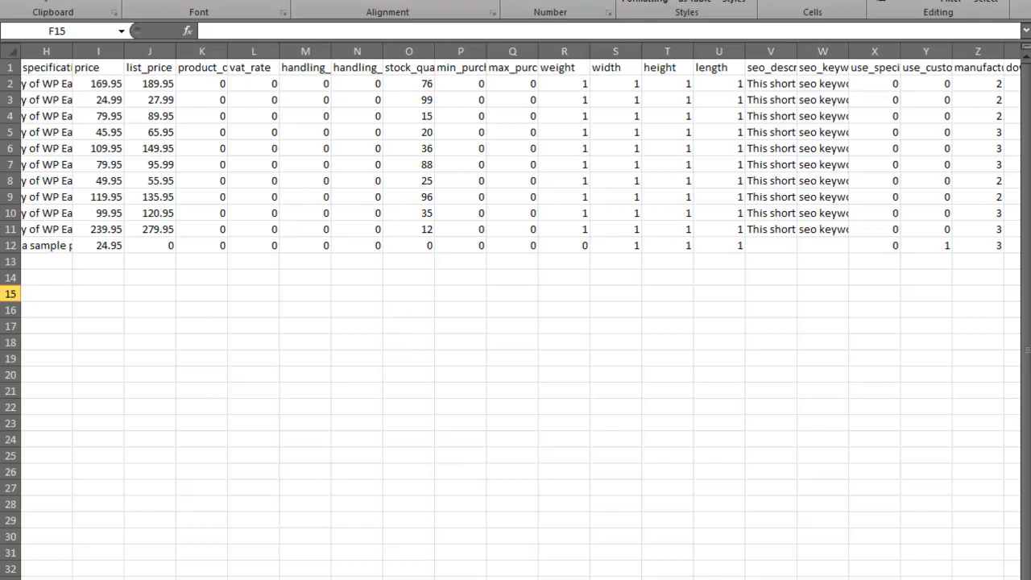
{"action": "scroll", "coordinate": [515, 322], "scroll_direction": "left", "scroll_amount": 7}
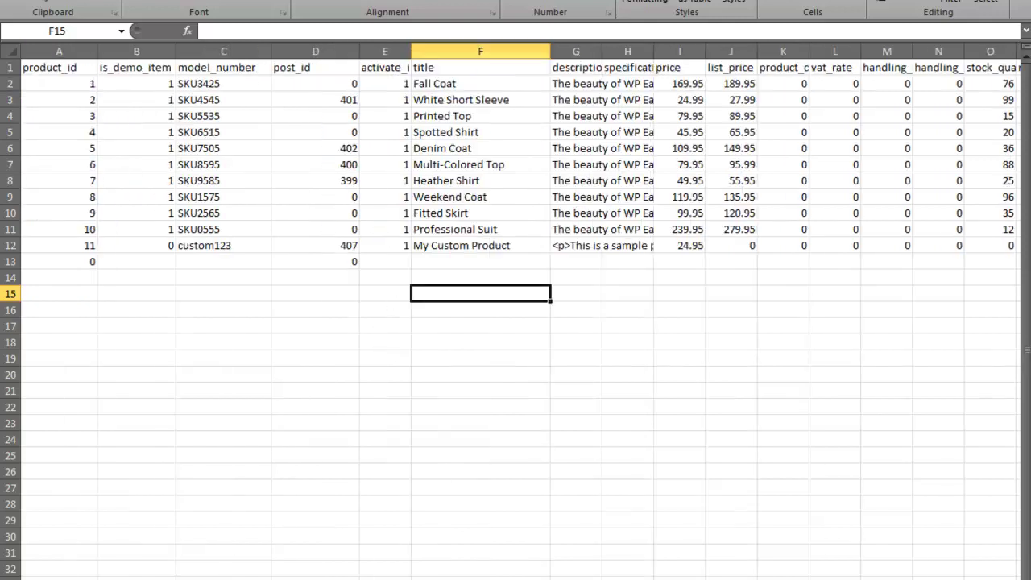
Step: Clear the stray 0 values from cells D13 and A13
{"action": "left_click", "coordinate": [323, 262]}
{"action": "key", "text": "Delete"}
{"action": "left_click", "coordinate": [86, 263]}
{"action": "key", "text": "BackSpace"}
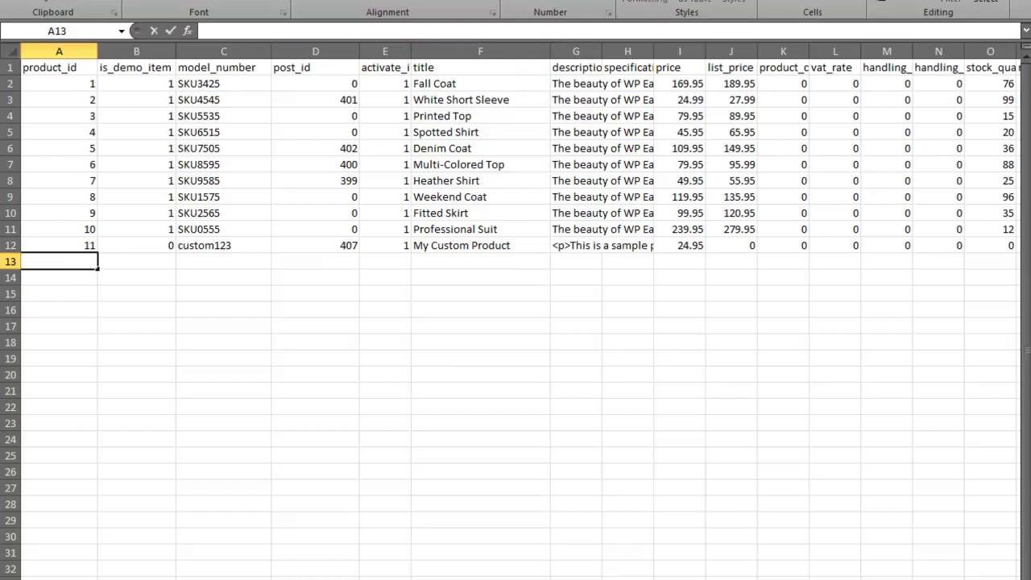
Step: Enter 3000 in O2 and fill it down the stock_quantity column through row 12
{"action": "scroll", "coordinate": [653, 320], "scroll_direction": "right", "scroll_amount": 6}
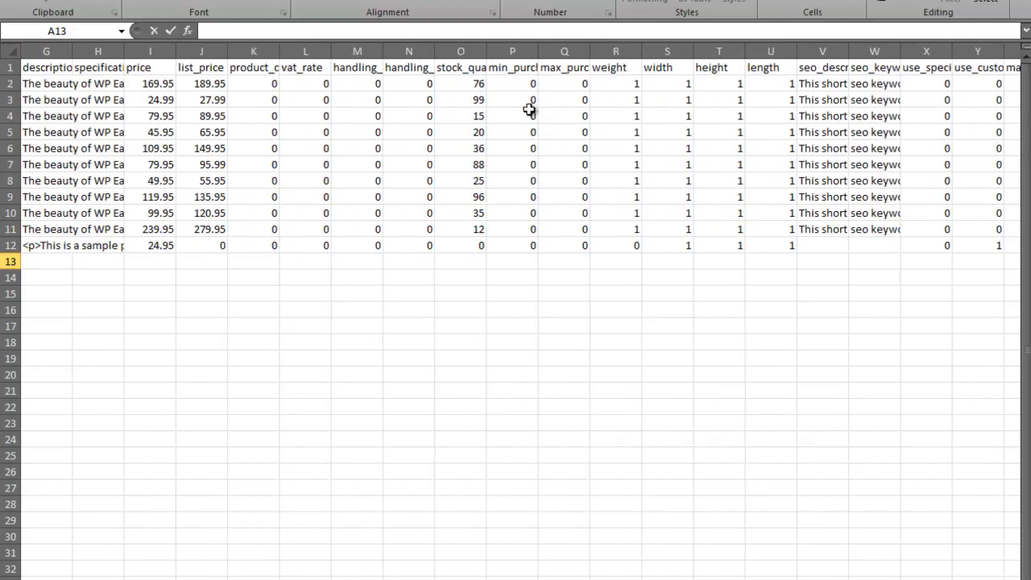
{"action": "left_click", "coordinate": [467, 83]}
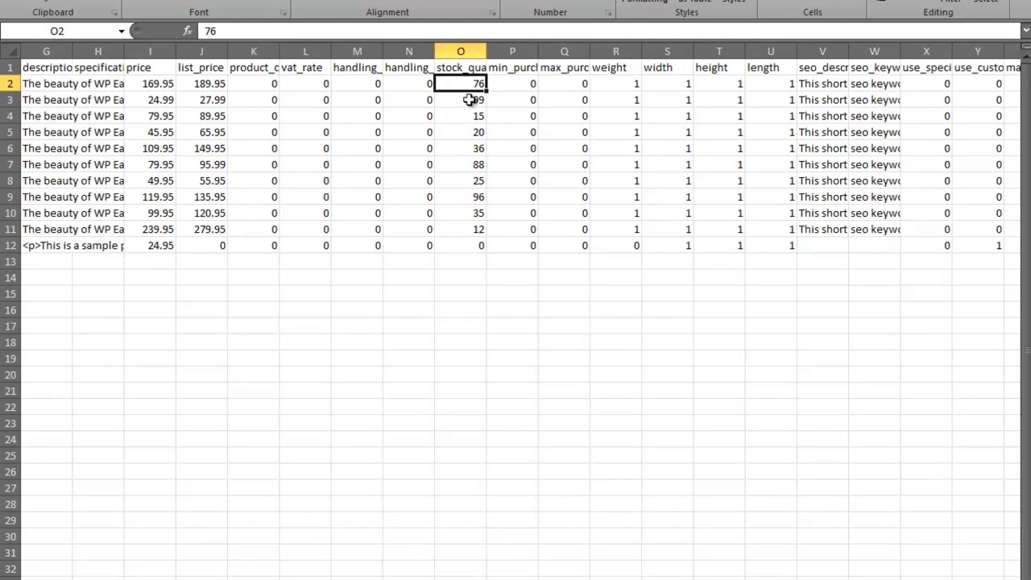
{"action": "left_click", "coordinate": [466, 67]}
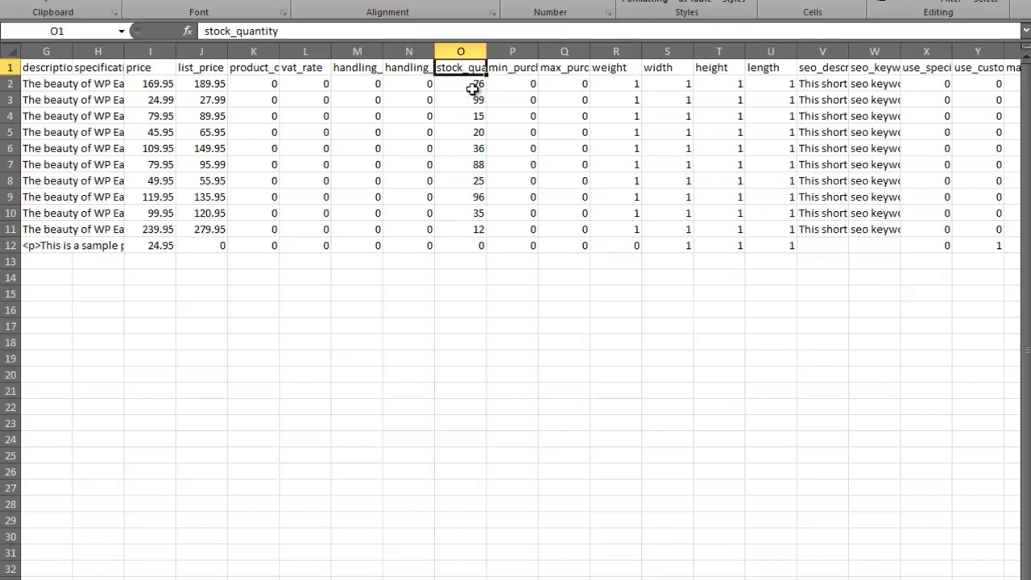
{"action": "left_click", "coordinate": [473, 89]}
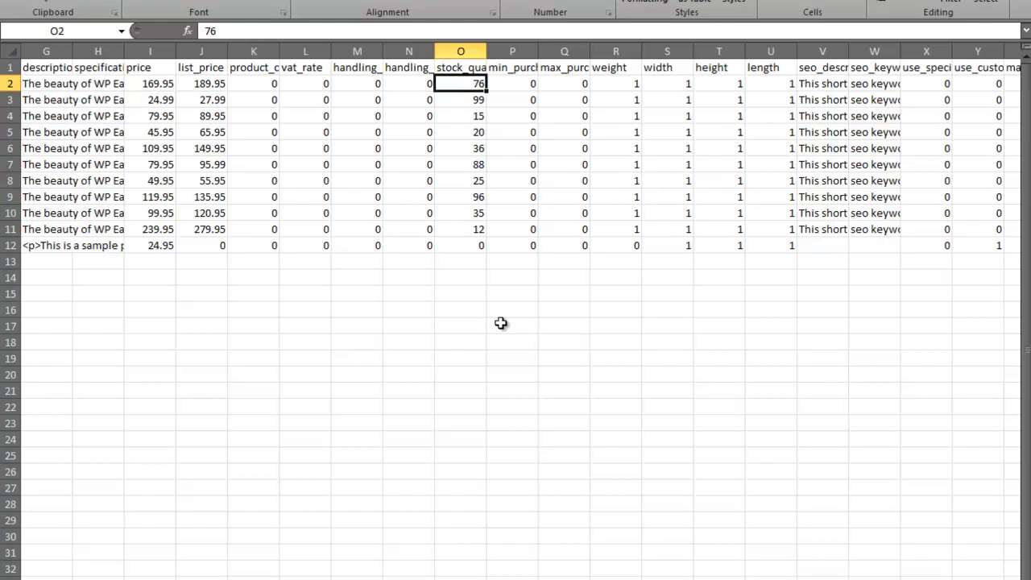
{"action": "type", "text": "3000"}
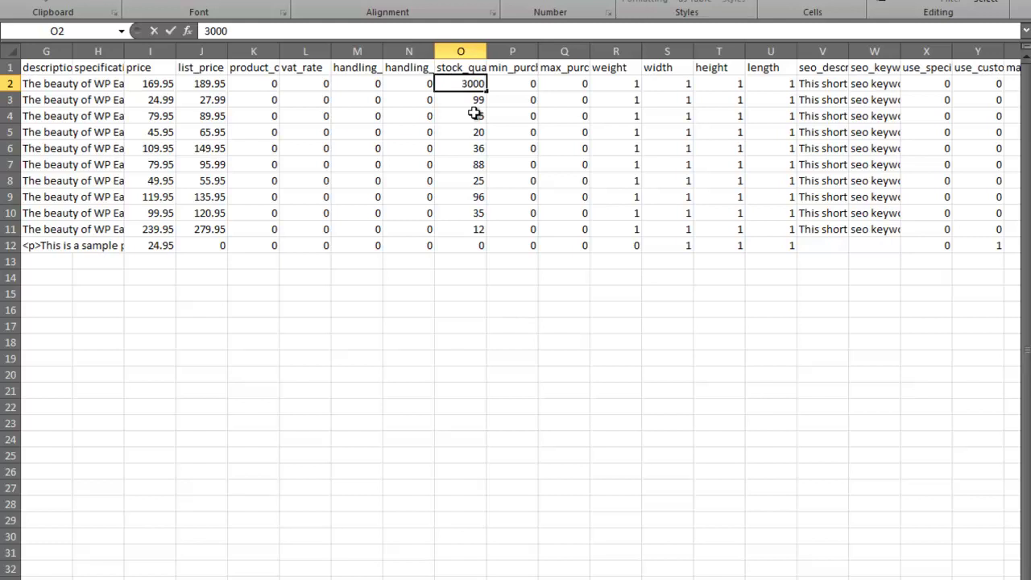
{"action": "left_click", "coordinate": [487, 92]}
{"action": "double_click", "coordinate": [487, 92]}
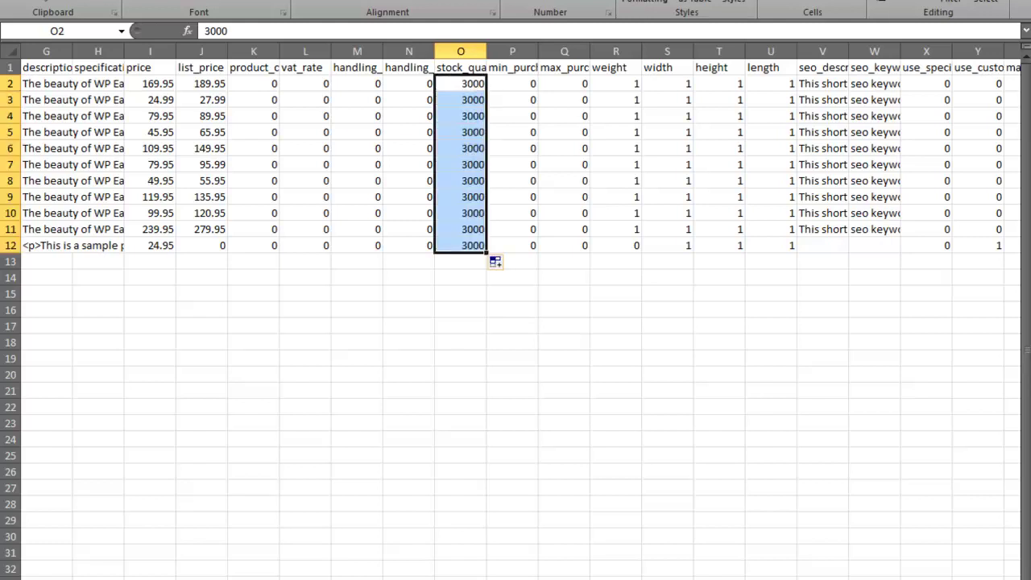
{"action": "key", "text": "ctrl+w"}
Step: Save as CSV (Comma delimited), replacing the existing product-export-2017-09-07.csv
{"action": "left_click", "coordinate": [265, 294]}
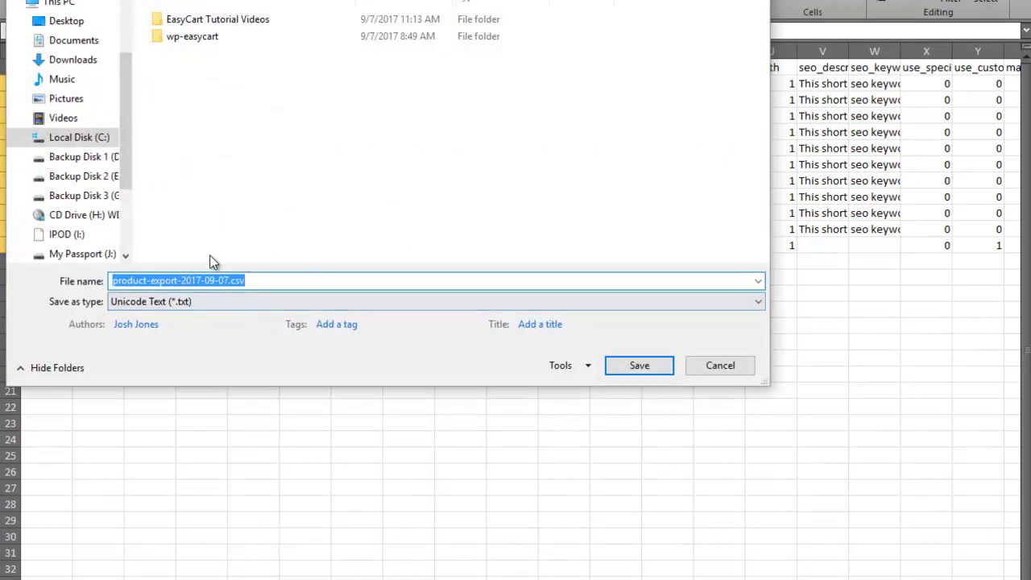
{"action": "left_click", "coordinate": [194, 301]}
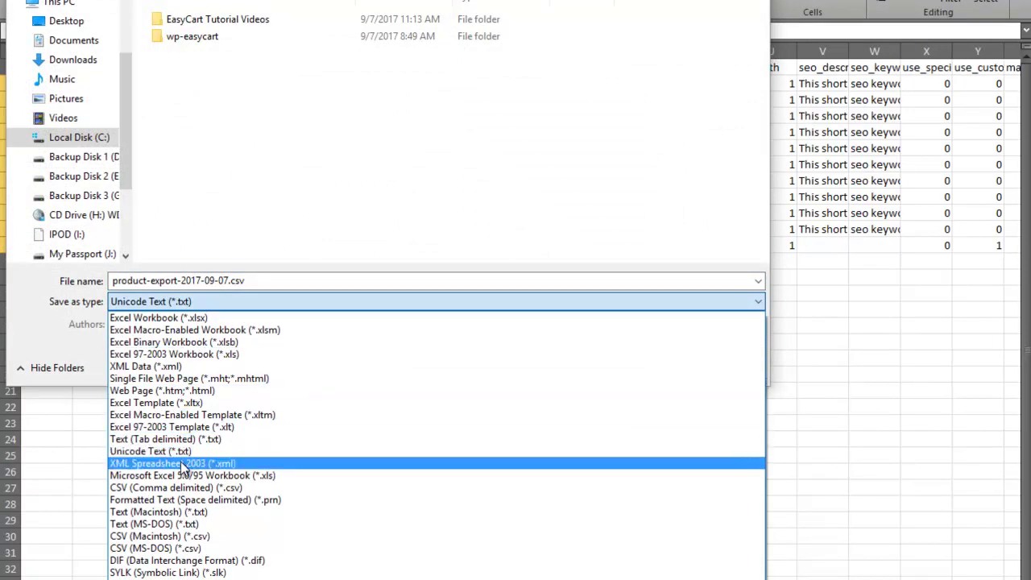
{"action": "left_click", "coordinate": [186, 488]}
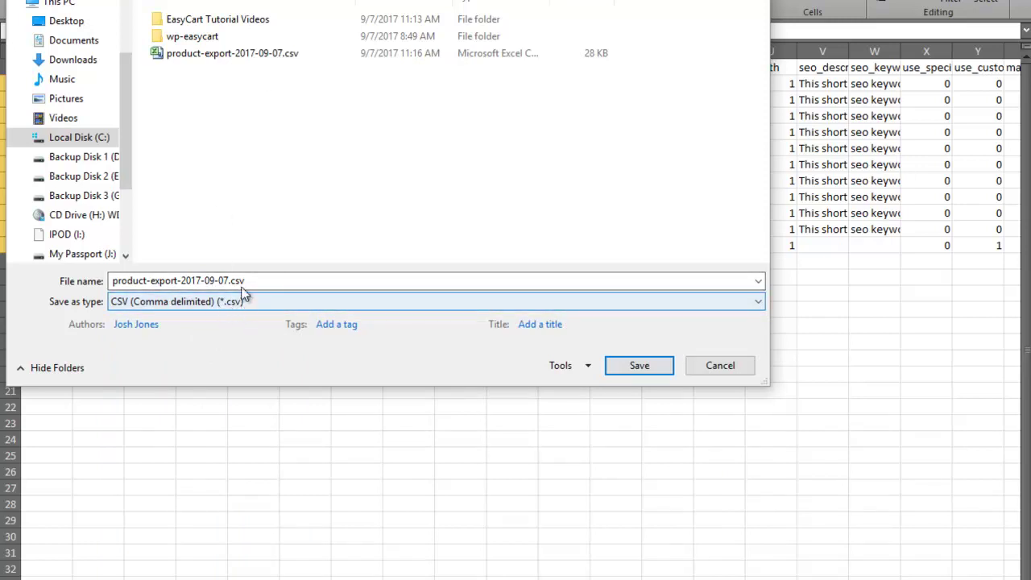
{"action": "left_click", "coordinate": [639, 364]}
{"action": "left_click", "coordinate": [400, 283]}
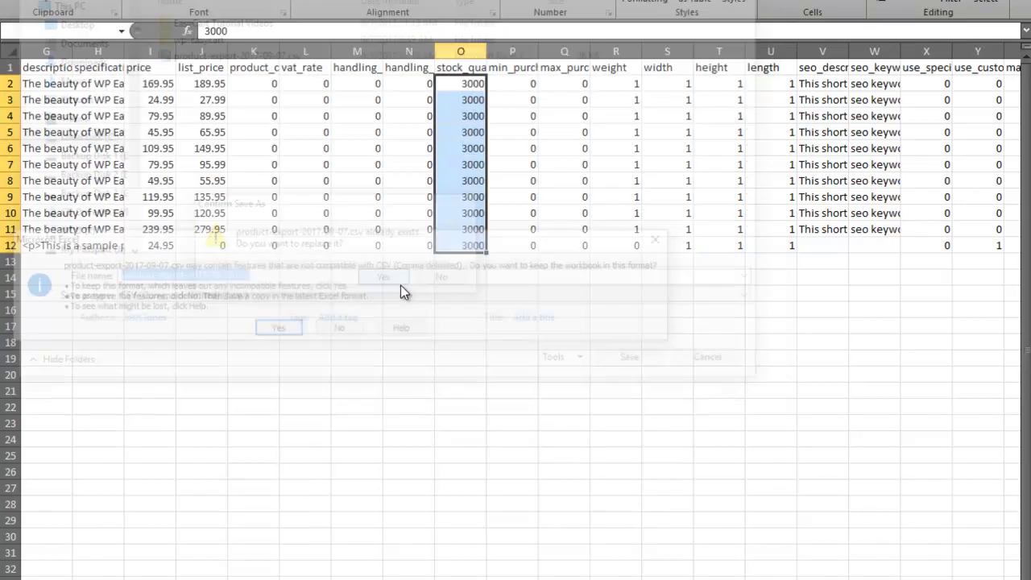
Step: Keep CSV format, upload the edited CSV to the media library and set it as the import file
{"action": "left_click", "coordinate": [295, 332]}
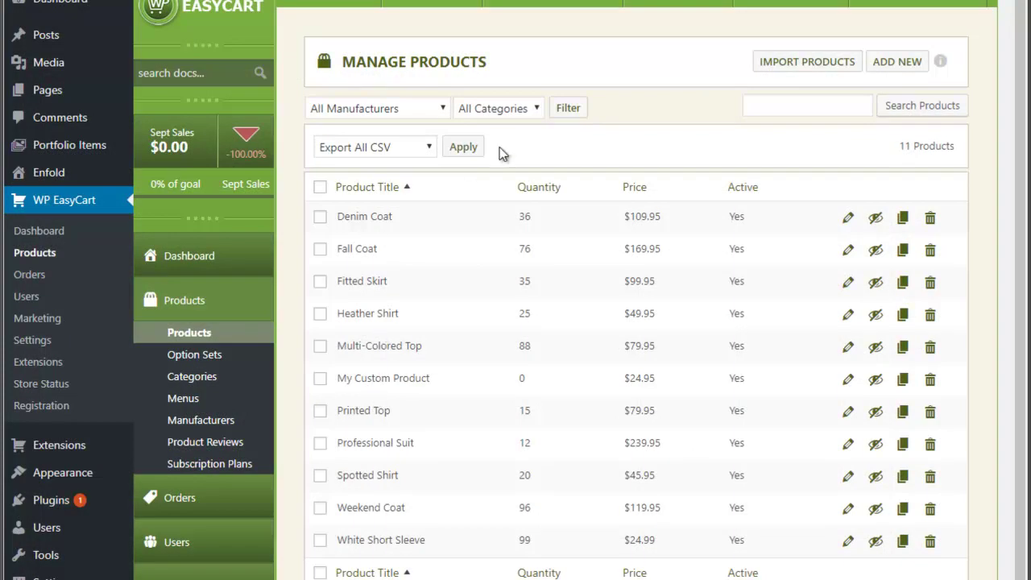
{"action": "left_click", "coordinate": [800, 70]}
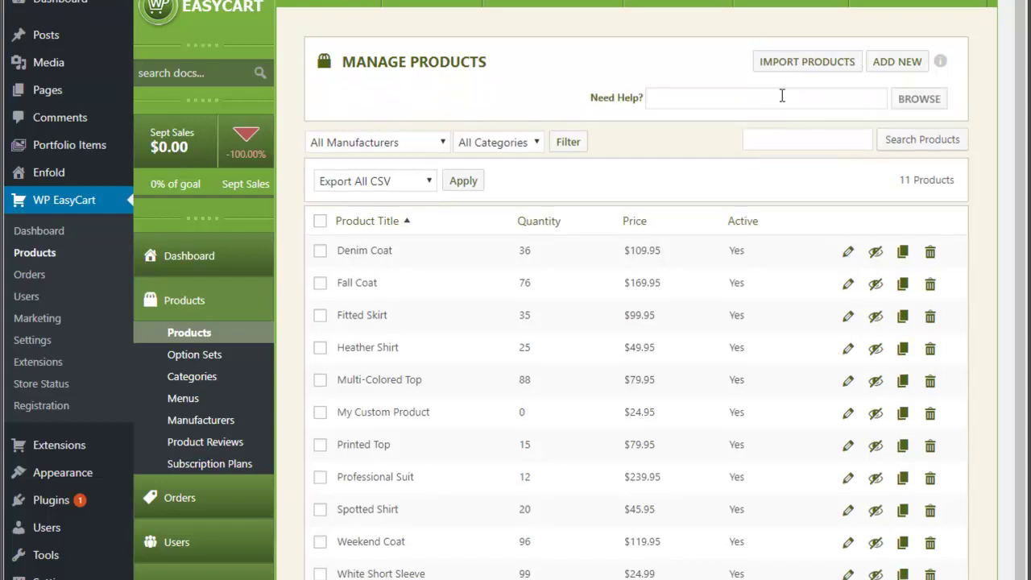
{"action": "left_click", "coordinate": [918, 100]}
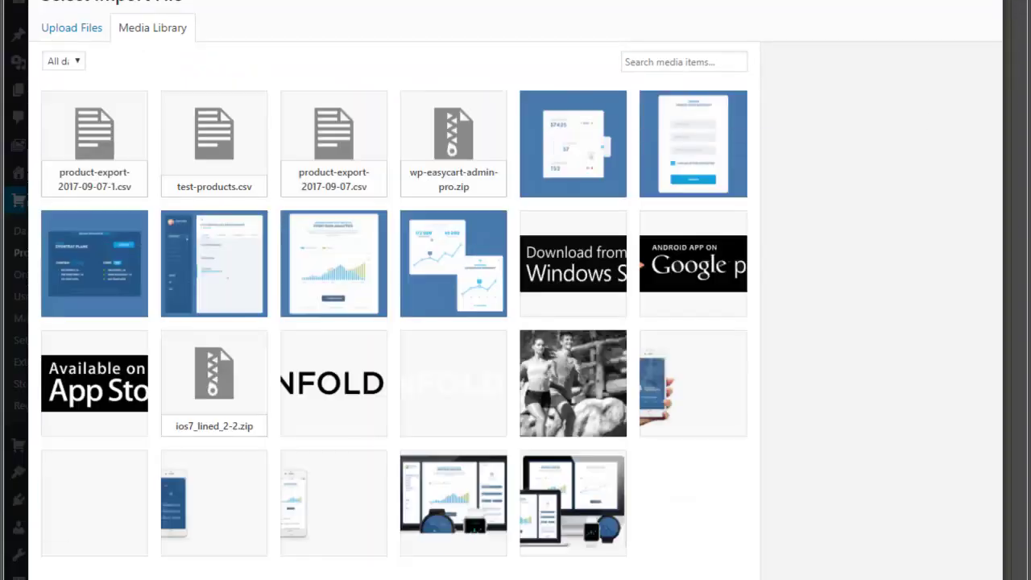
{"action": "left_click_drag", "start_coordinate": [4, 241], "coordinate": [48, 153]}
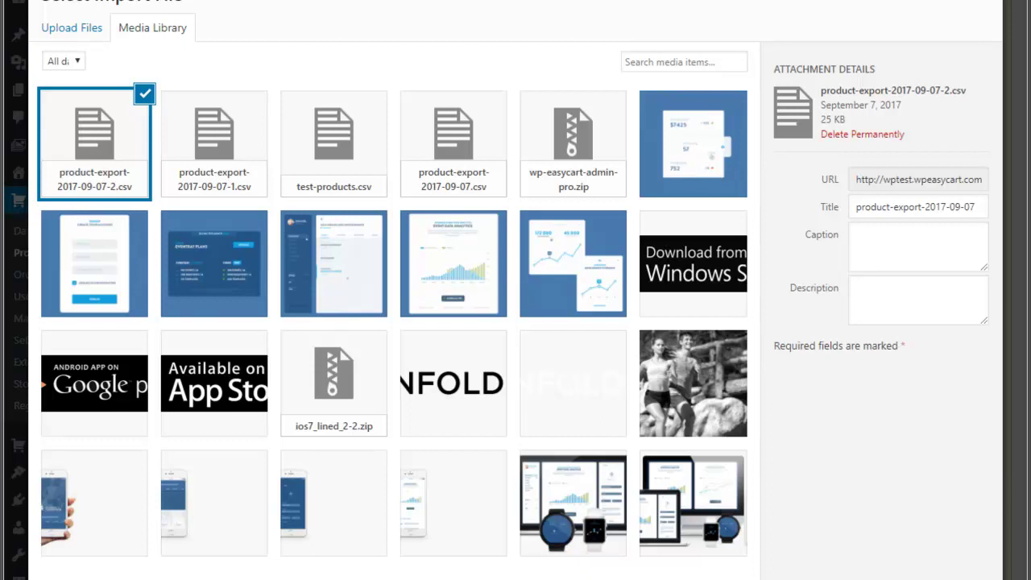
{"action": "left_click", "coordinate": [958, 576]}
{"action": "left_click_drag", "start_coordinate": [642, 103], "coordinate": [771, 115]}
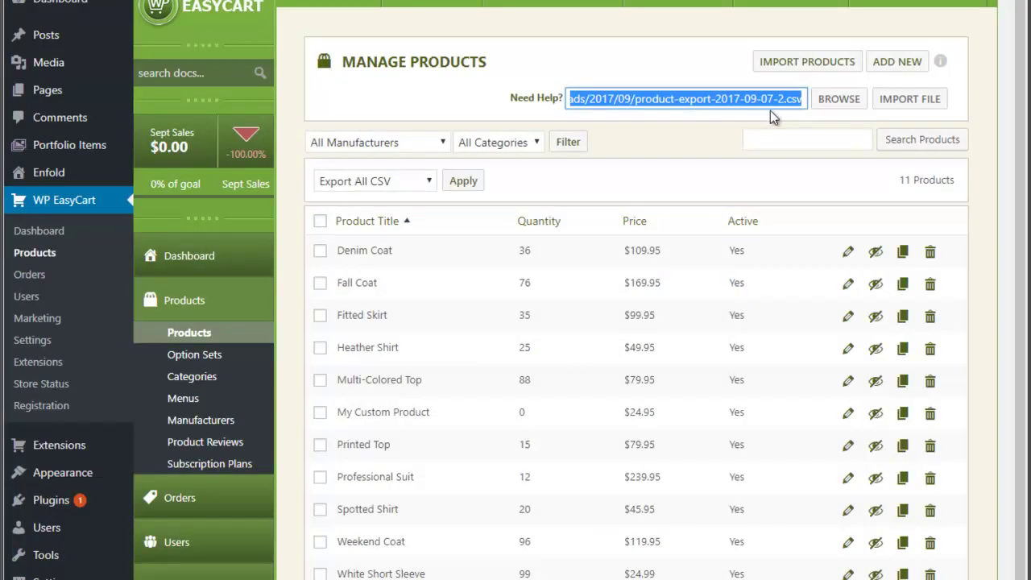
{"action": "left_click", "coordinate": [924, 103]}
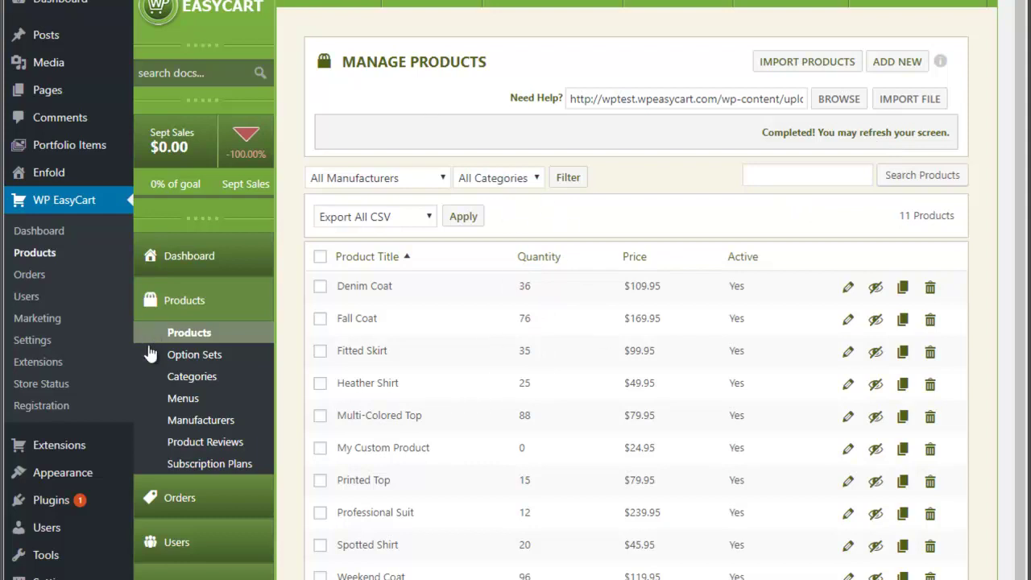
Step: Reload the Products list after the import completes to see the updated quantities
{"action": "left_click", "coordinate": [181, 333]}
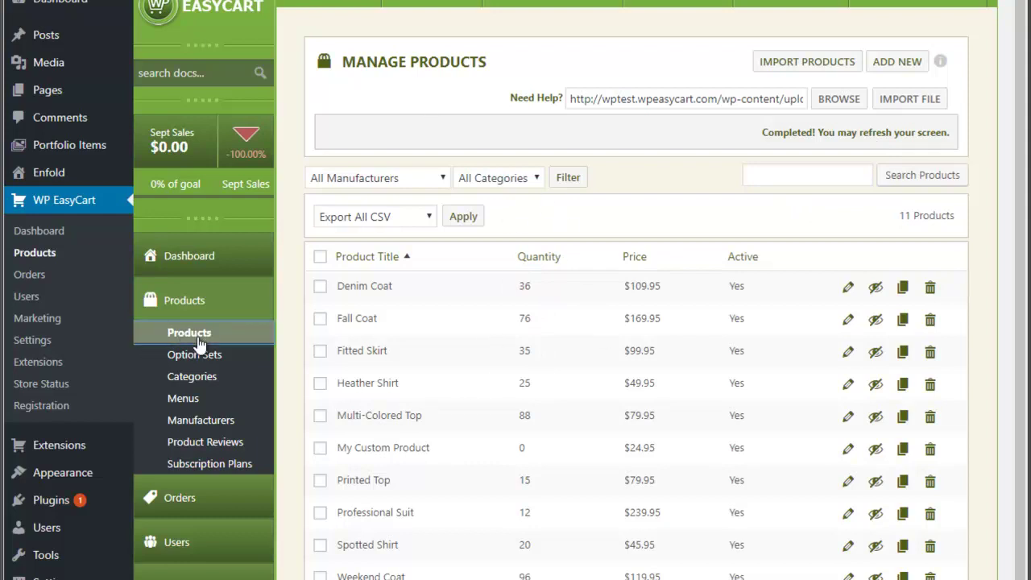